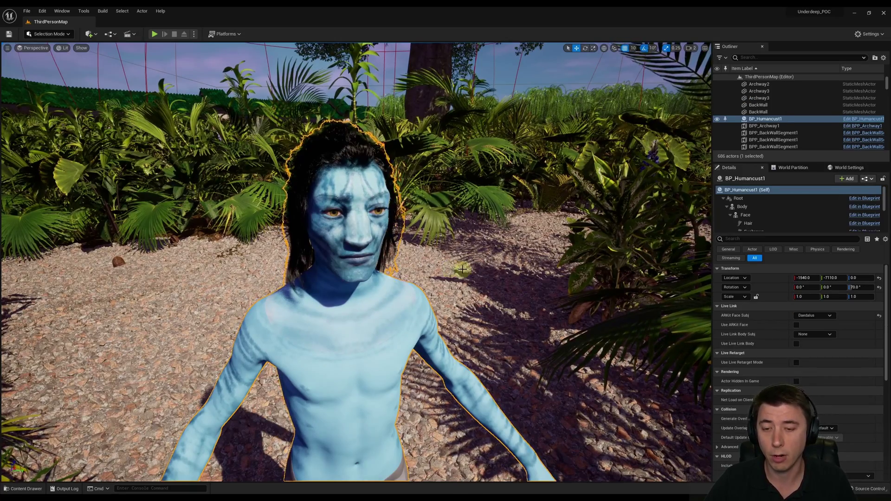
alt+drag(456, 272, 544, 292)
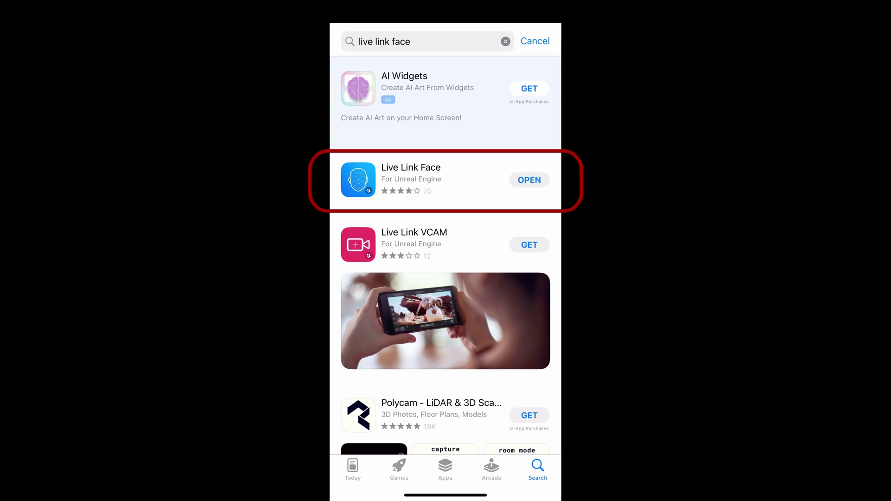
Step: Switch to the phone's App Store and choose the Live Link Face app for Unreal Engine
click(418, 180)
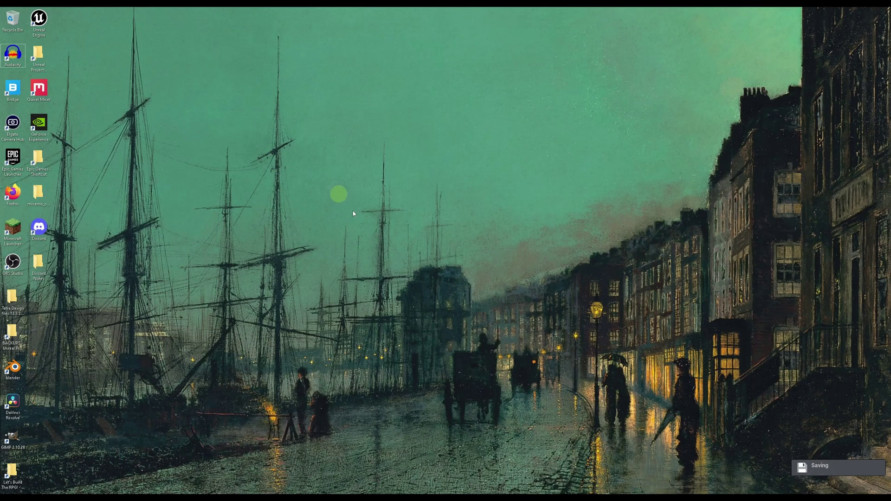
Step: Switch to the Windows network settings and examine the profile and properties of the Ethernet connection Network 3
click(842, 495)
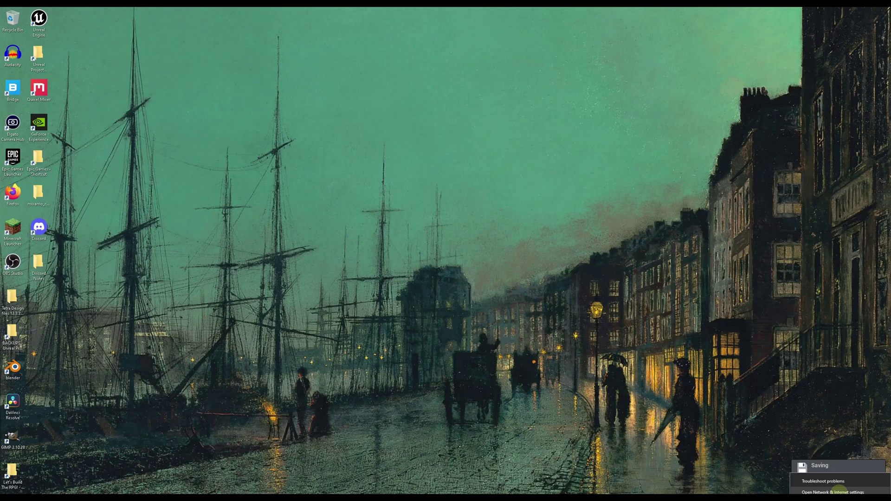
click(831, 492)
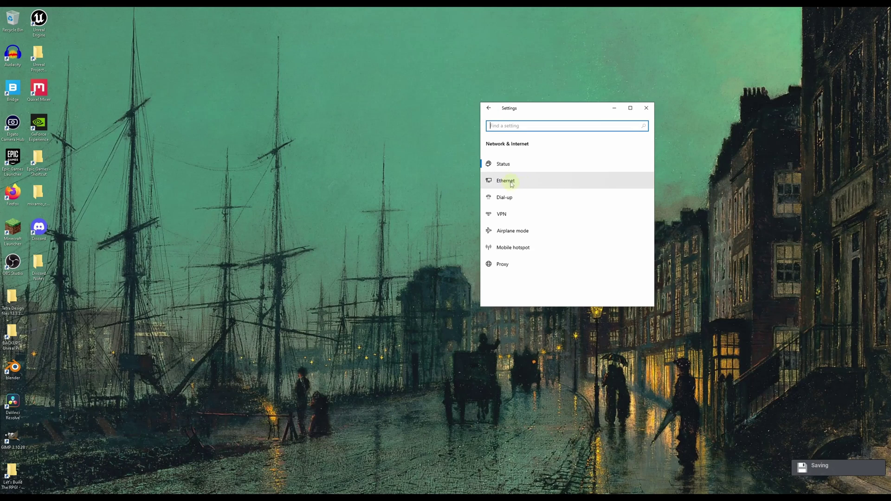
click(514, 184)
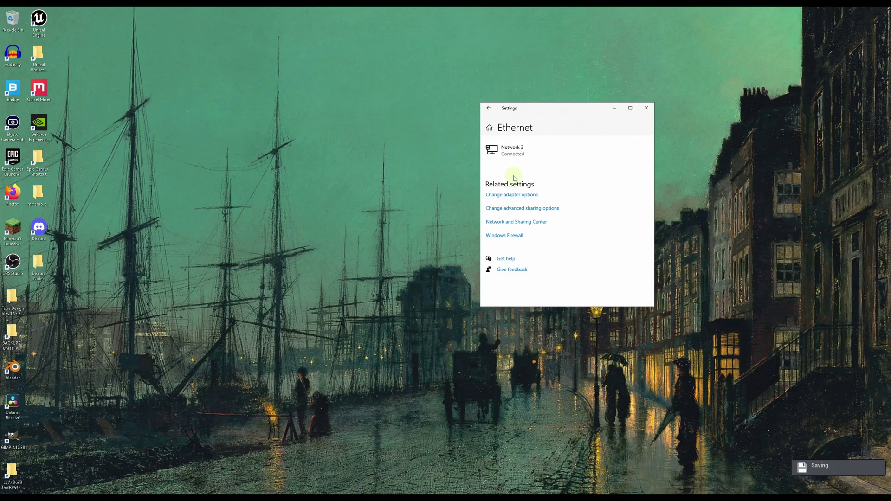
click(513, 153)
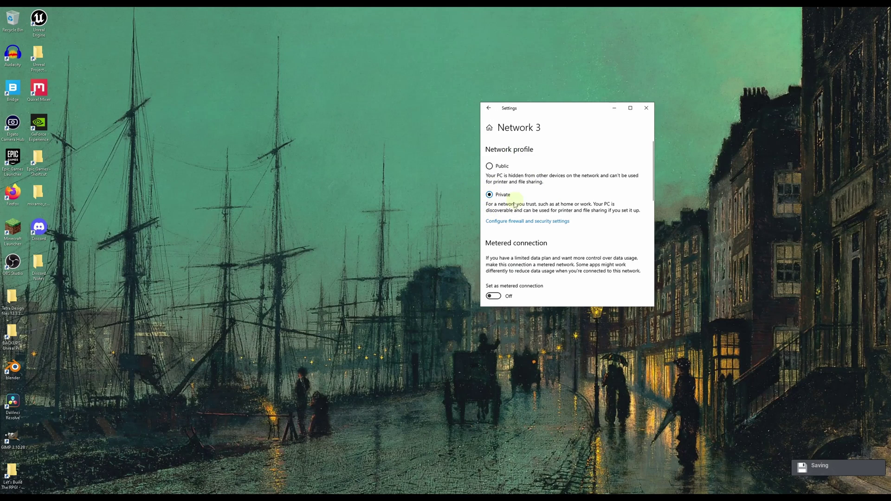
scroll(529, 203, down, 10)
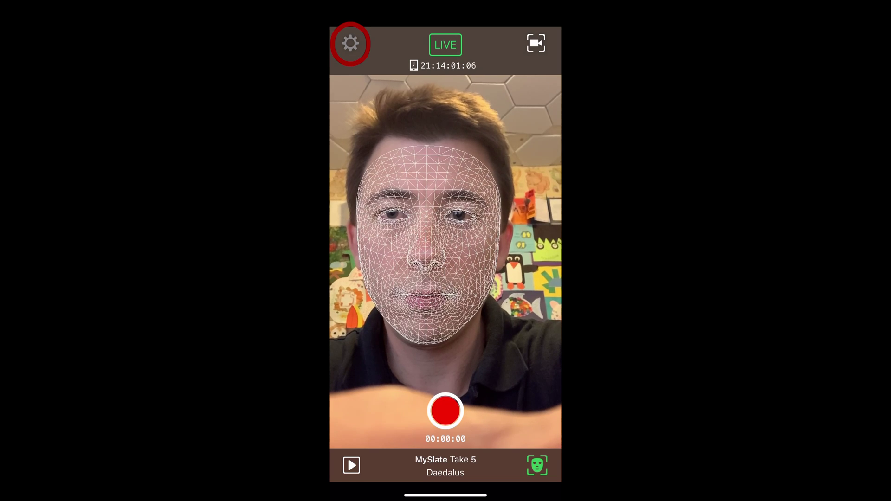
Step: In the Live Link Face app's Live Link settings, name the subject Daedalus and add 192.168.9.99 as a target
click(351, 44)
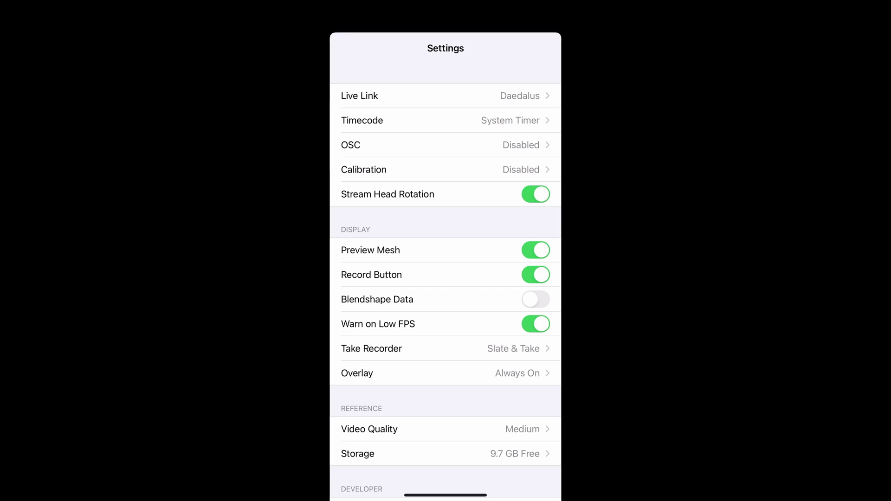
click(360, 96)
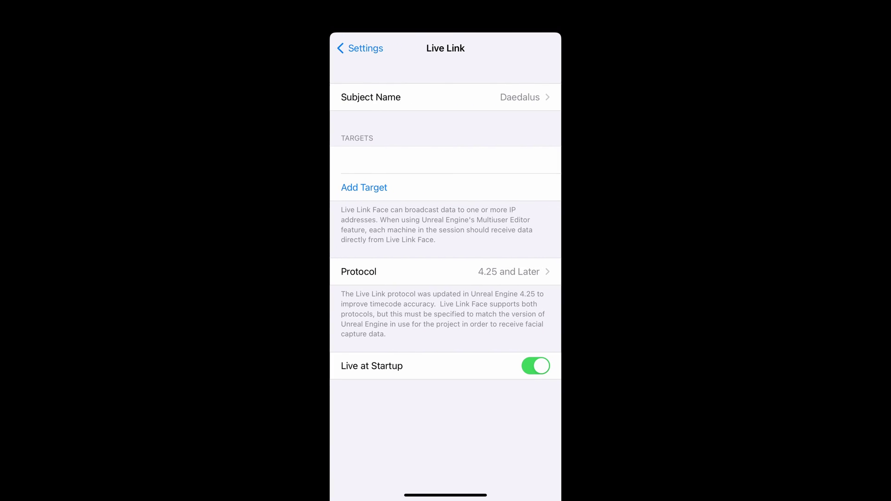
click(371, 97)
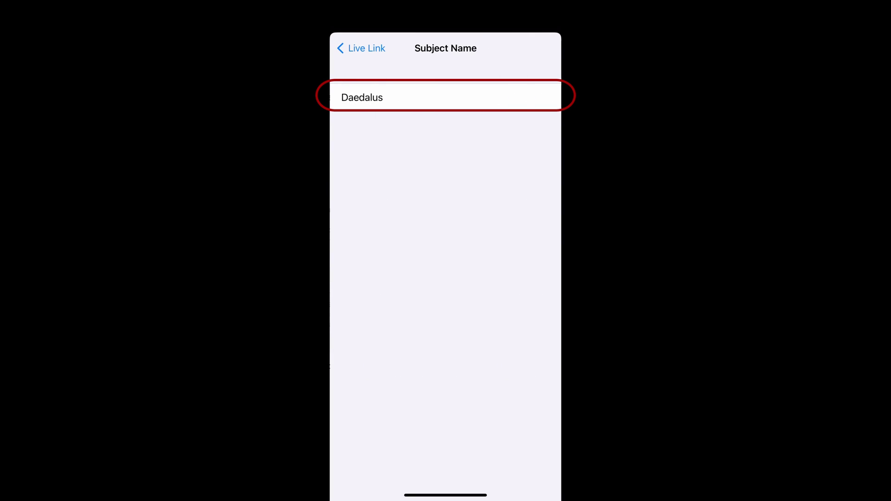
click(362, 97)
click(361, 48)
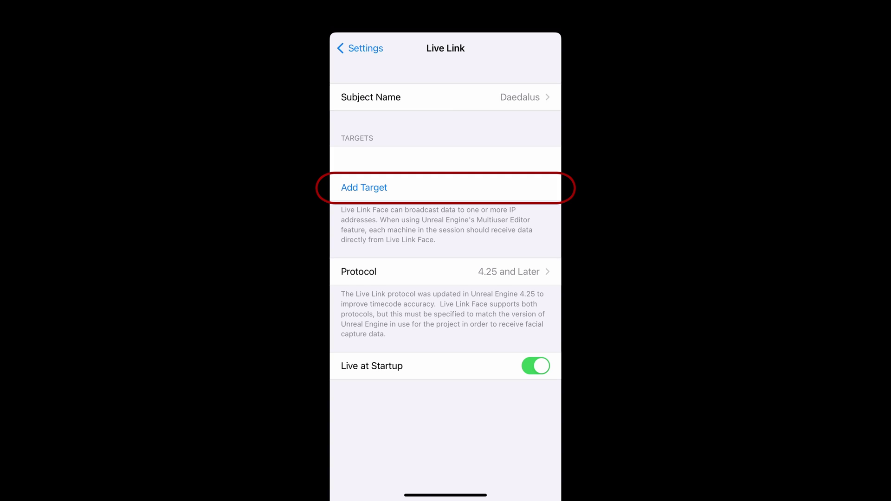
click(364, 187)
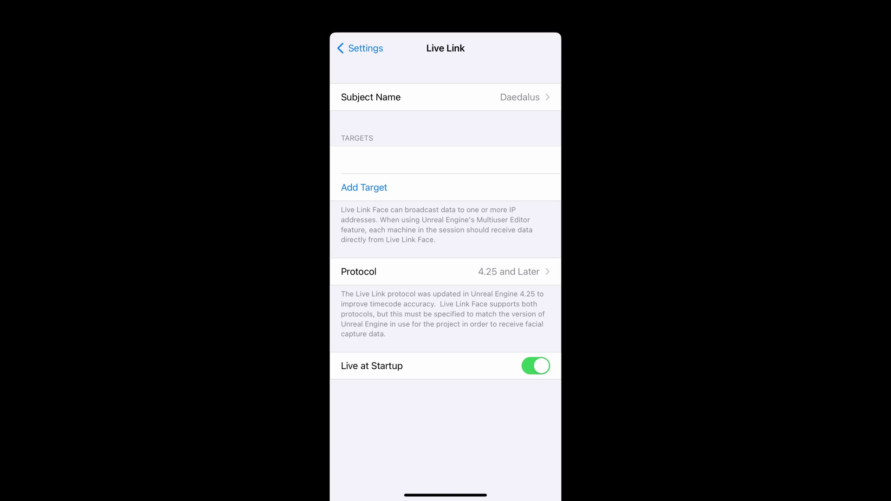
text(192.168.9.99)
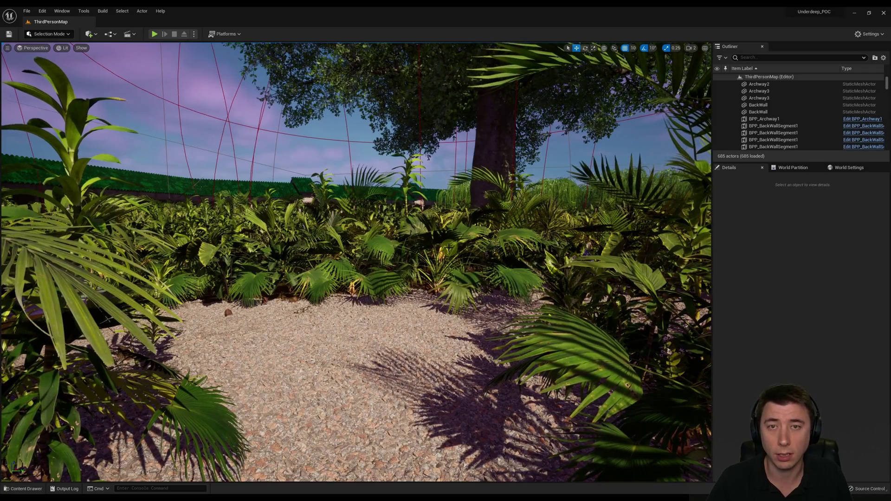
Step: Switch to the Unreal Editor and search the plugins for "Apple AR" to check the Apple ARKit and ARKit Face Support plugins
click(866, 36)
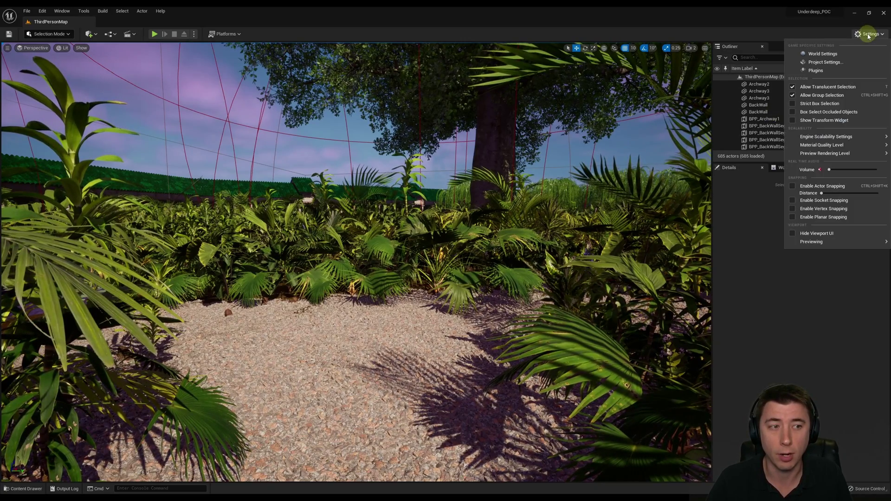
click(815, 70)
text(Apple AR)
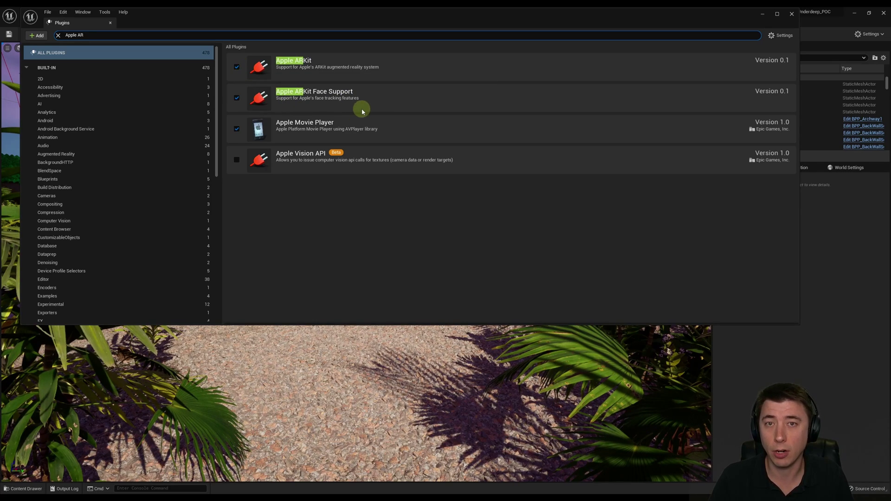
click(352, 176)
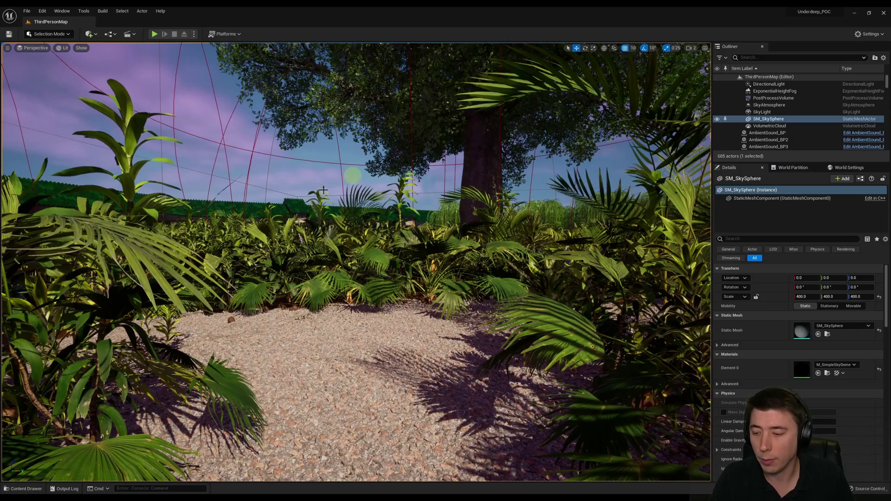
Step: Place the BP_Humancust1 MetaHuman on the gravel clearing in the level and set its Z rotation to 70°
click(23, 489)
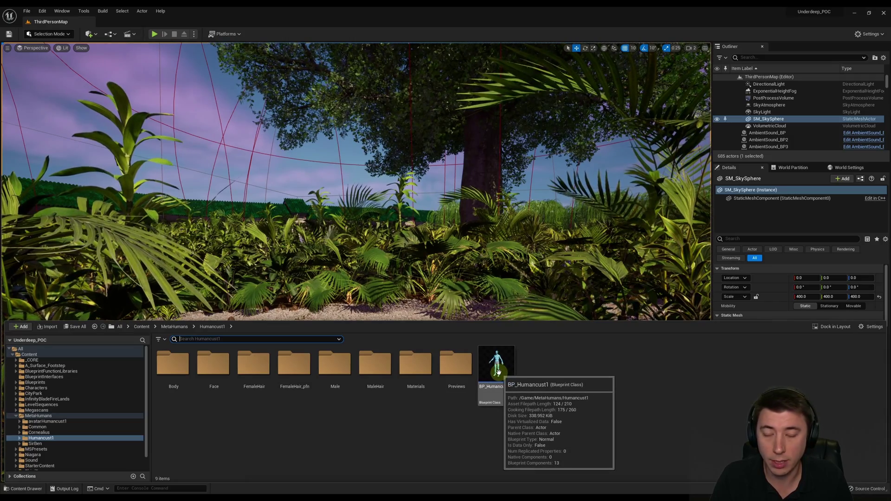
drag(497, 372, 360, 404)
click(867, 288)
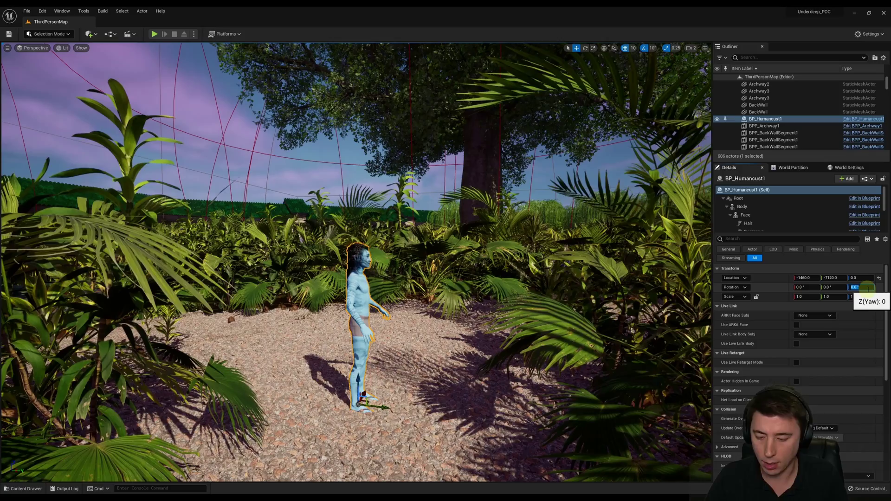
text(70)
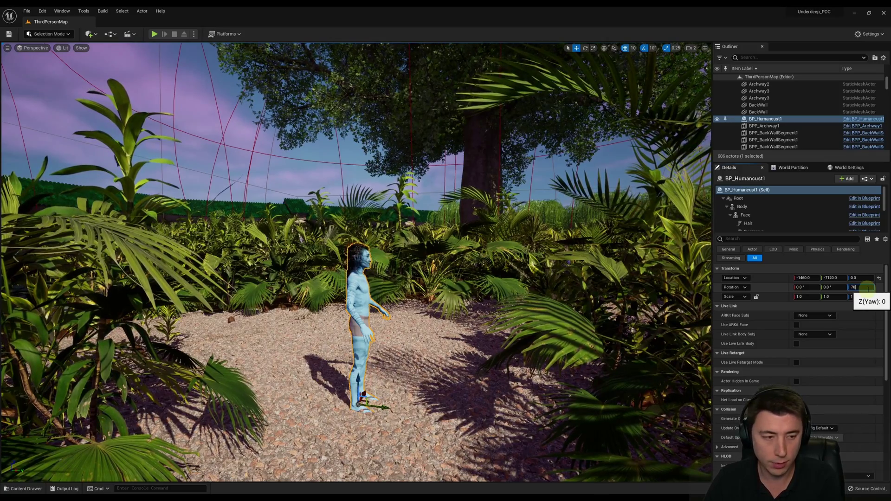
key(Return)
scroll(355, 411, up, 2)
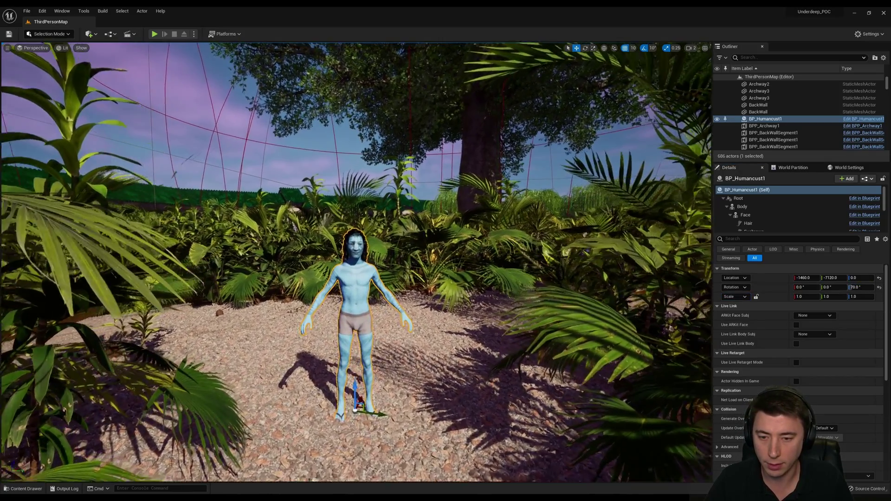
scroll(355, 410, up, 5)
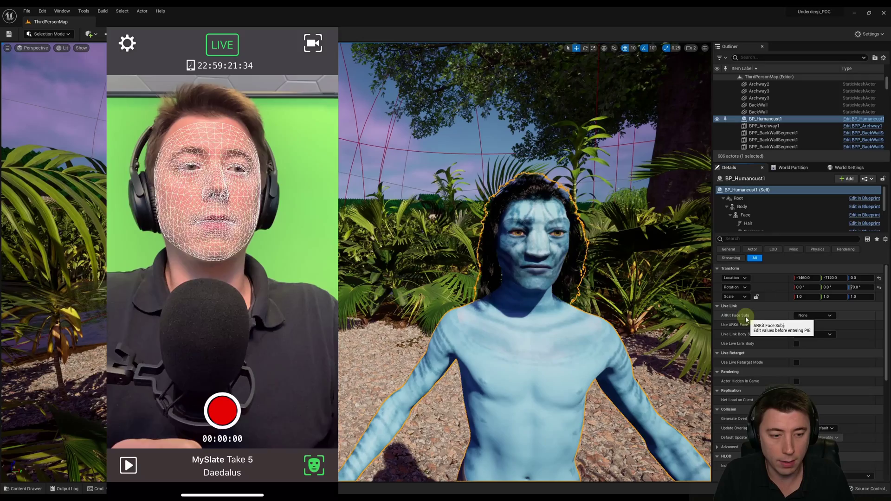
Step: Set BP_Humancust1's ARKit Face Subj to Daedalus and enable Use ARKit Face
click(830, 316)
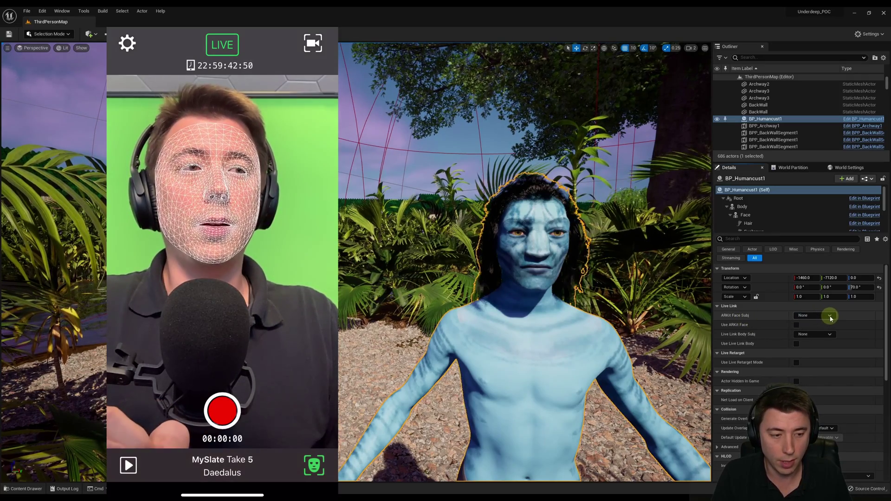
click(831, 317)
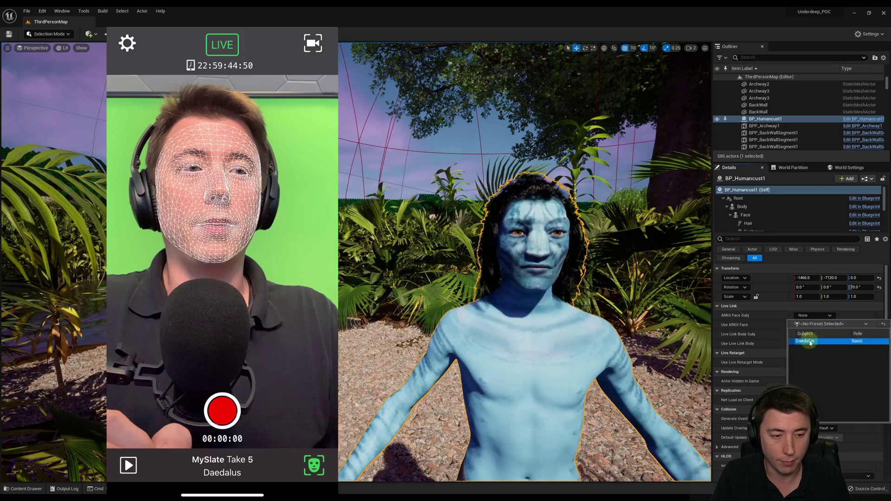
click(808, 341)
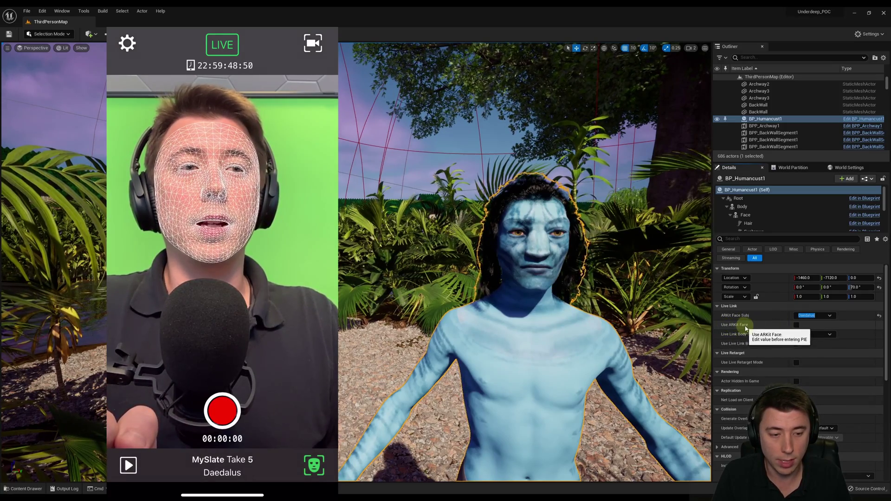
click(796, 325)
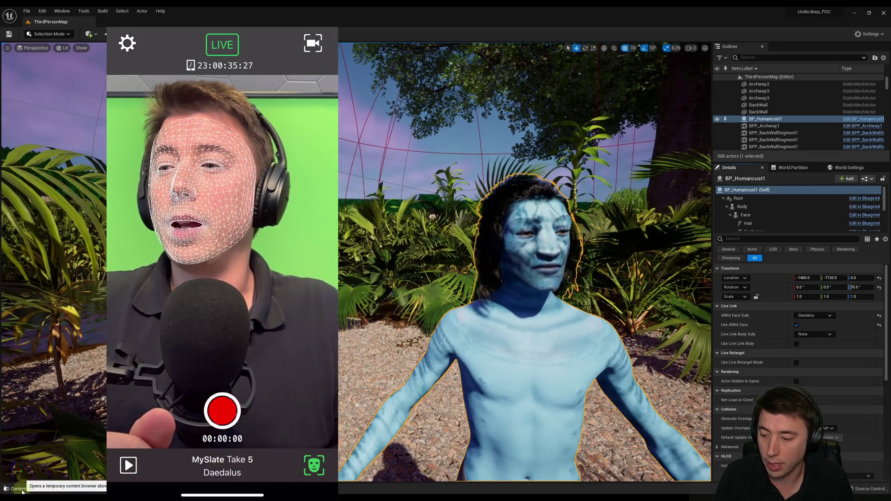
Step: Create a Level Sequence named FacialAnimationDemo1 in the Content/LevelSequences folder
click(25, 489)
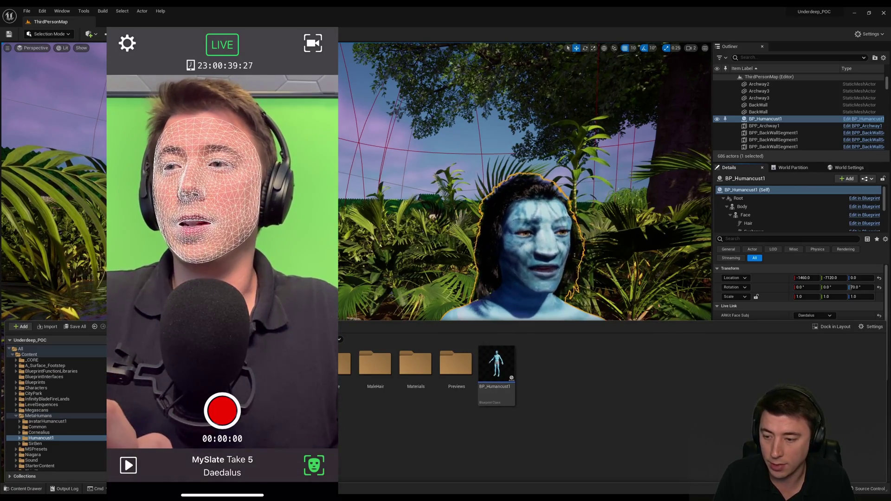
click(141, 326)
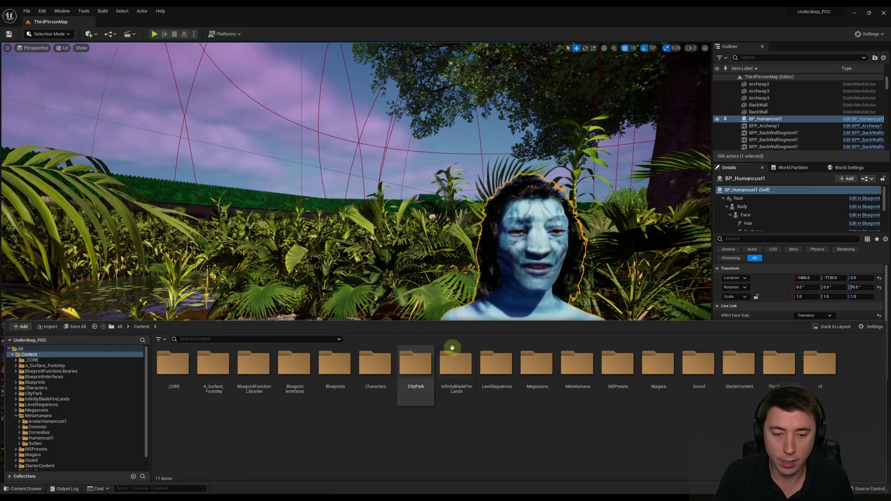
double_click(497, 364)
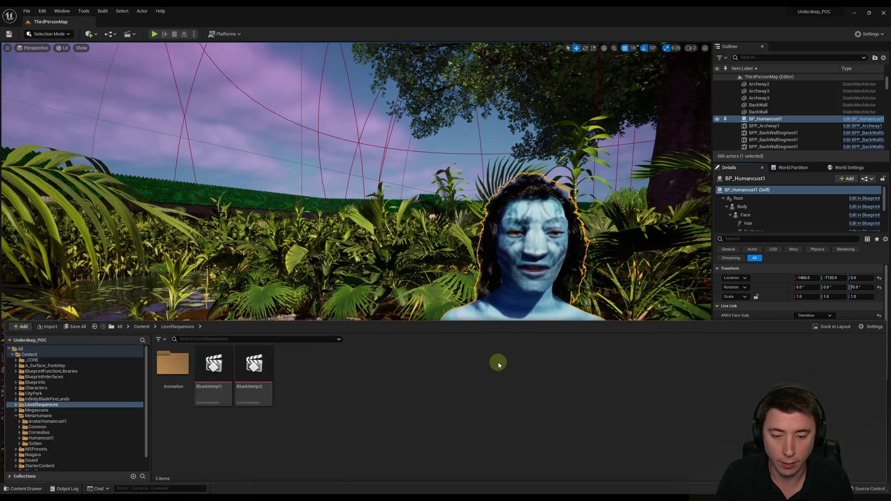
right_click(302, 366)
mouse_move(328, 251)
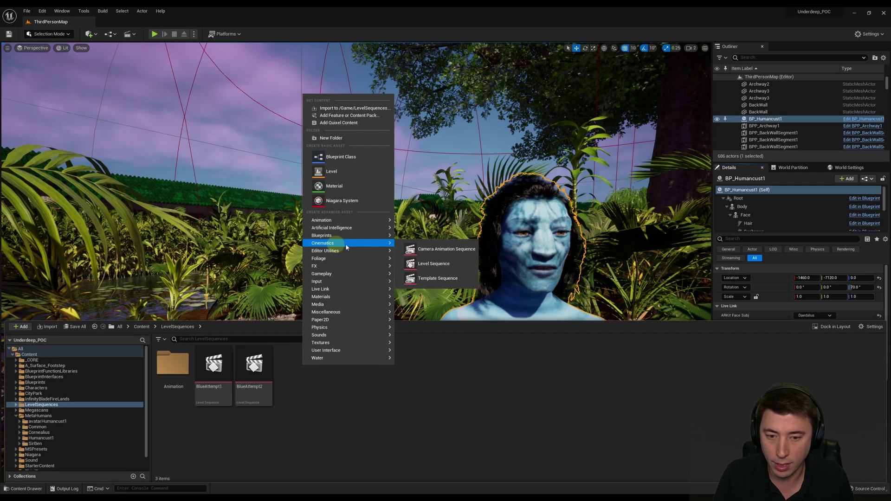
click(431, 268)
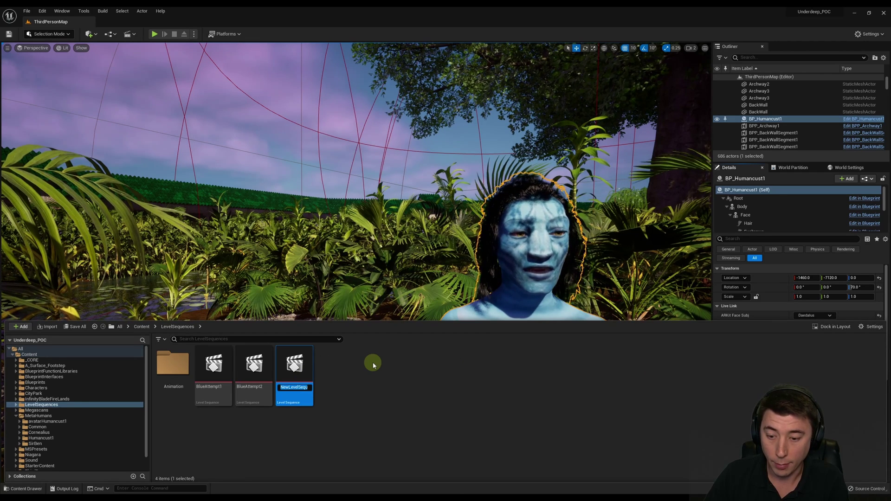
text(Facial)
text(Animation)
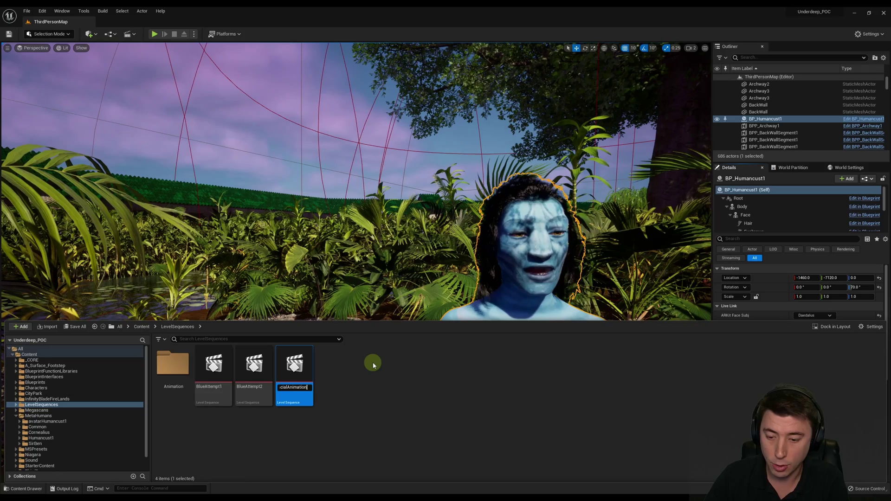
text(Demo1)
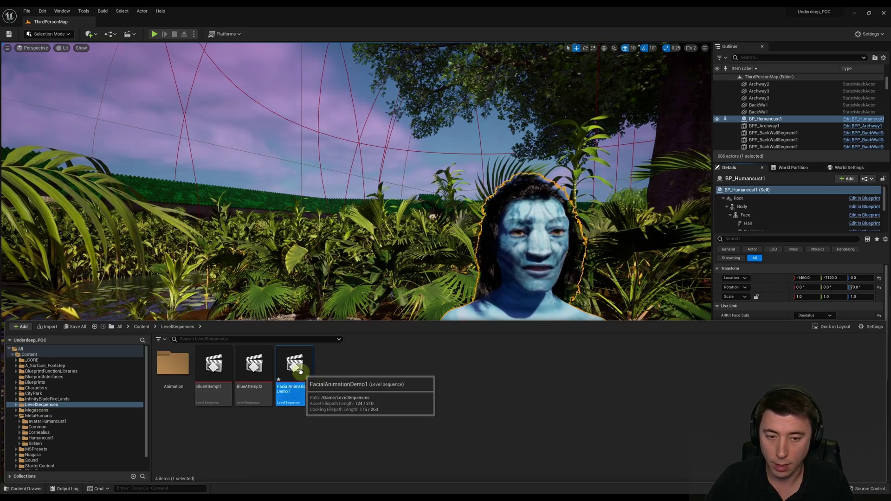
Step: Open the FacialAnimationDemo1 sequence and add the BP_Humancust1 actor to it as a track
double_click(297, 369)
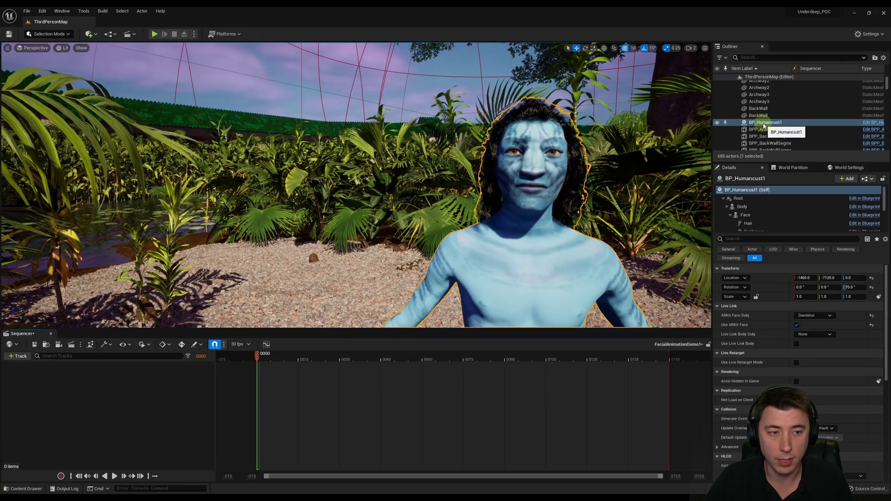
drag(764, 123, 337, 238)
drag(225, 329, 90, 386)
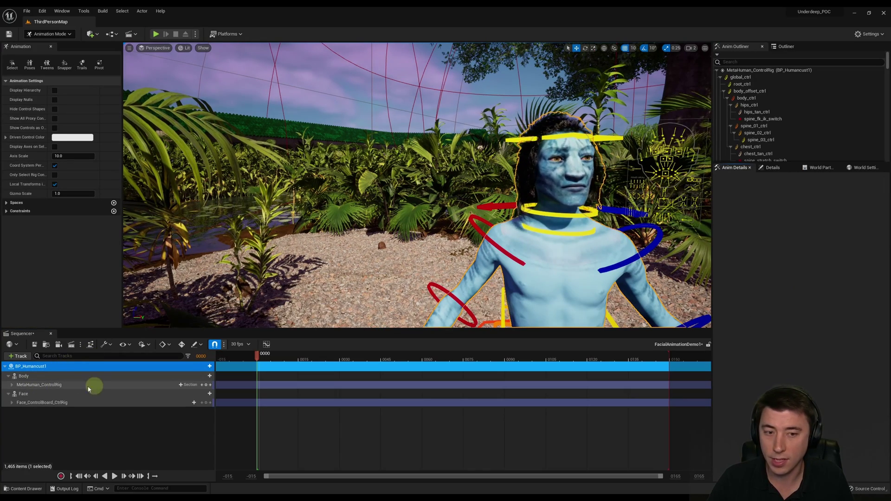
Step: Delete the MetaHuman_ControlRig and Face_ControlBoard_CtrlRig tracks from BP_Humancust1's Body and Face in the sequence
click(36, 387)
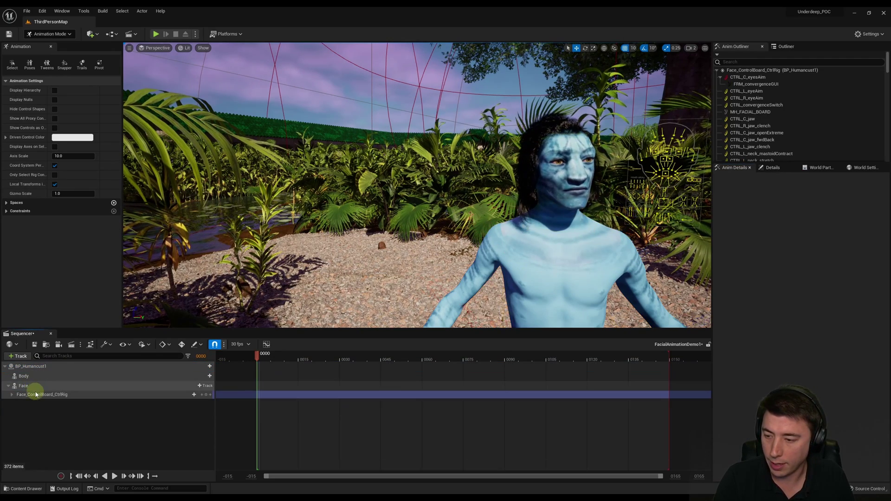
click(33, 394)
key(Delete)
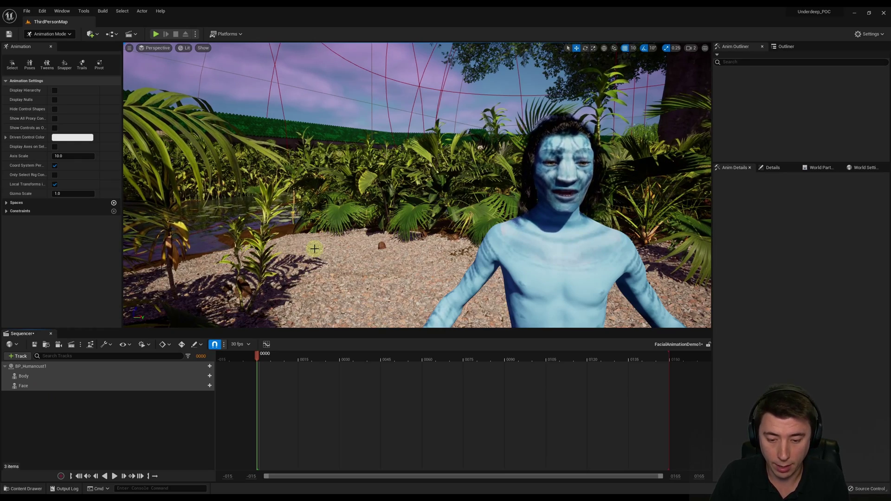
drag(314, 248, 451, 221)
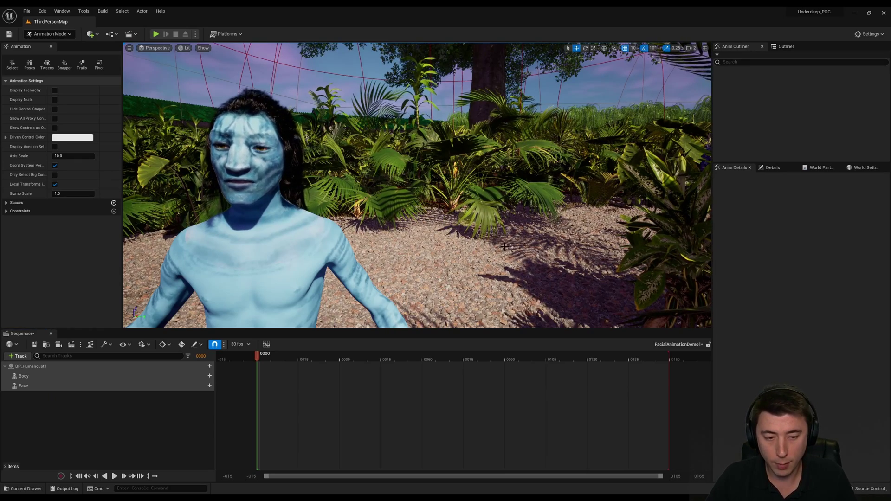
Step: Extend the FacialAnimationDemo1 sequence's playback range so it ends at about frame 460
click(676, 362)
click(623, 389)
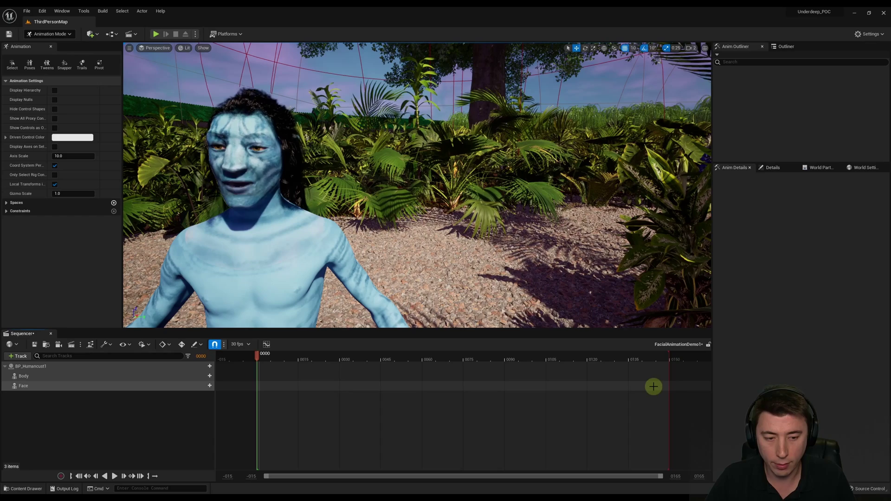
click(669, 358)
mouse_move(682, 358)
mouse_down()
mouse_move(656, 366)
mouse_move(675, 359)
mouse_up()
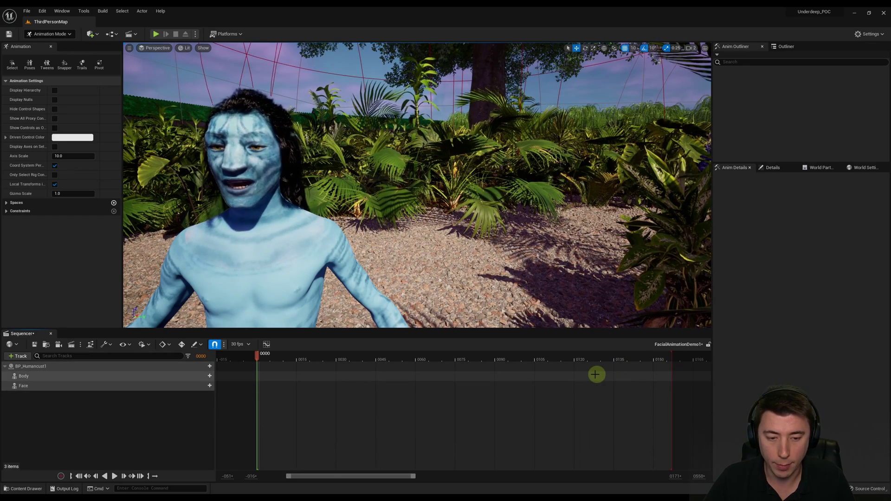
ctrl+scroll(580, 368, down, 2)
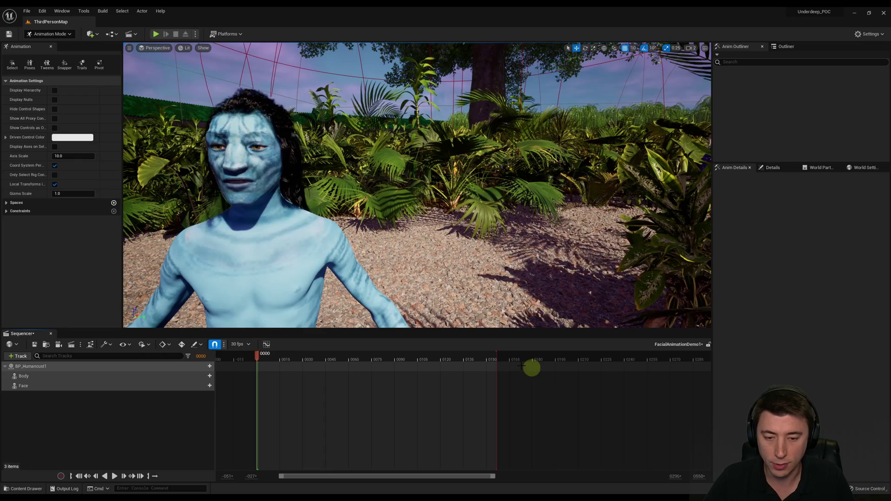
drag(551, 355, 676, 358)
ctrl+scroll(593, 364, down, 2)
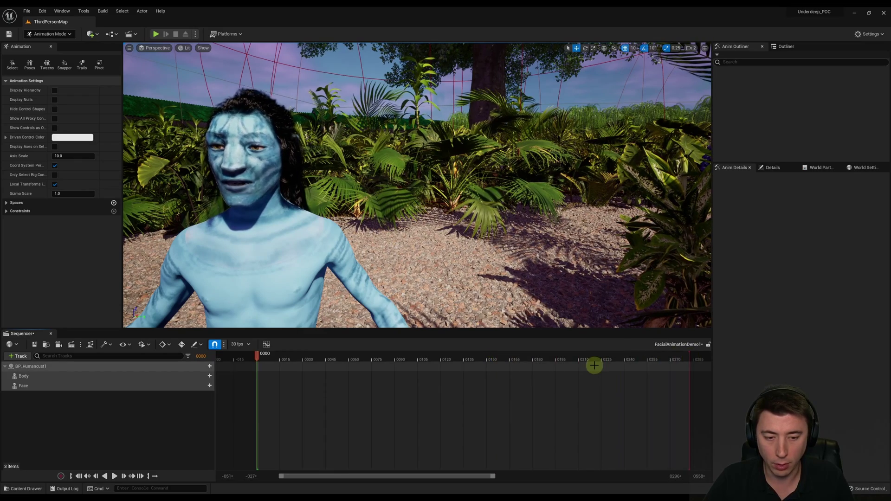
drag(514, 360, 673, 359)
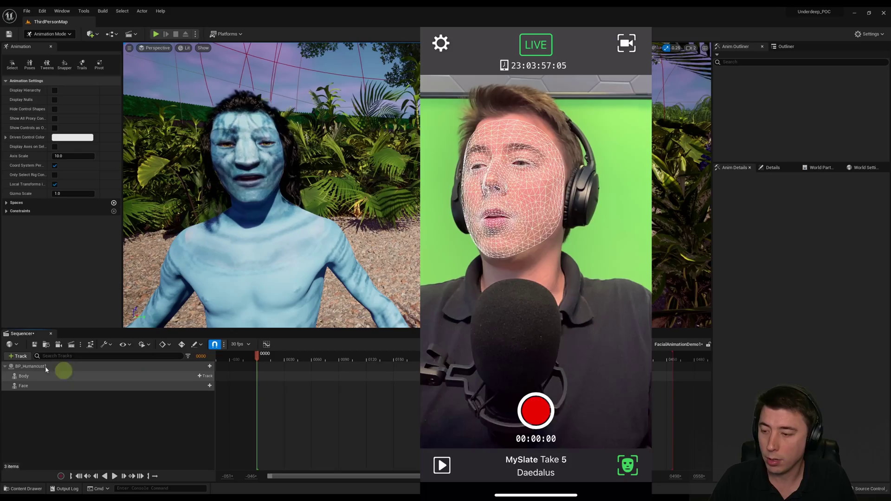
Step: Record the live facial performance onto the BP_Humancust1 track, confirming the recording
click(28, 367)
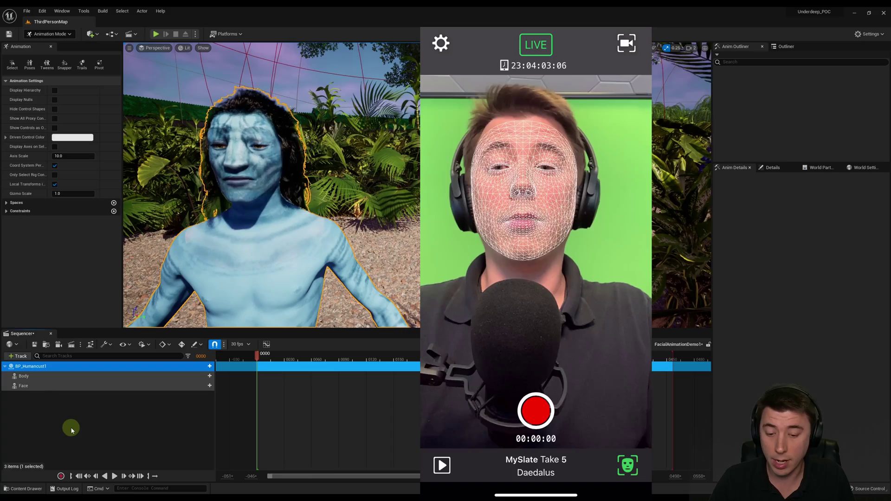
click(61, 477)
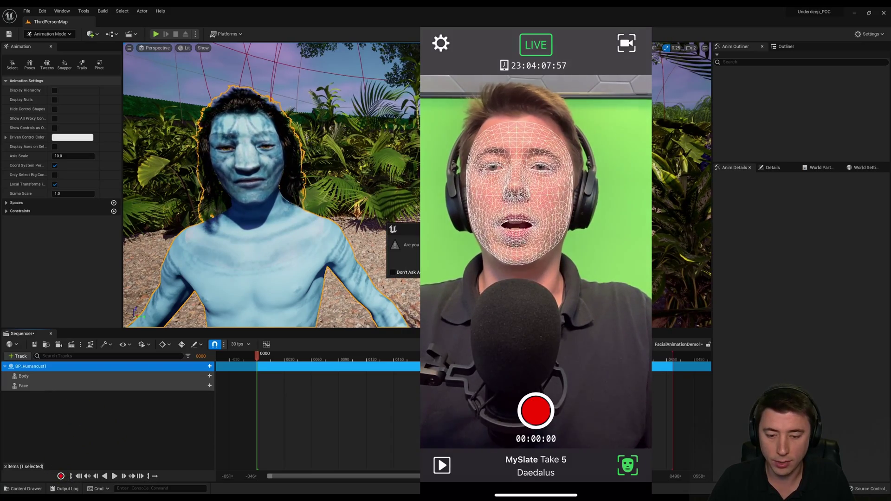
key(Return)
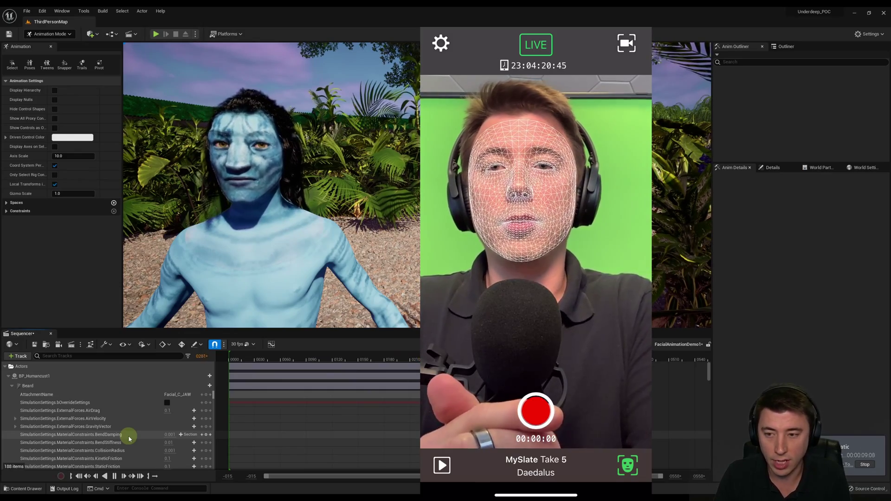
drag(129, 437, 272, 409)
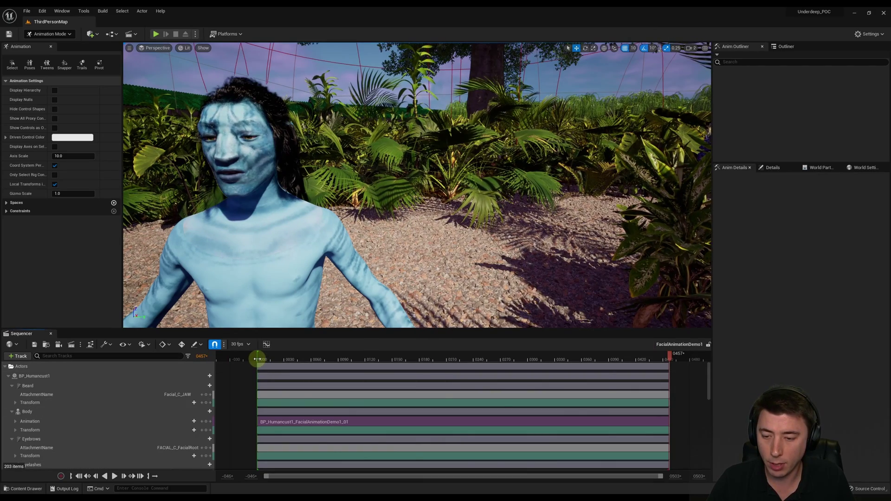
Step: Trim the sequence's playback range to start at about frame 24 and end slightly before the end of the recorded take
drag(257, 360, 281, 362)
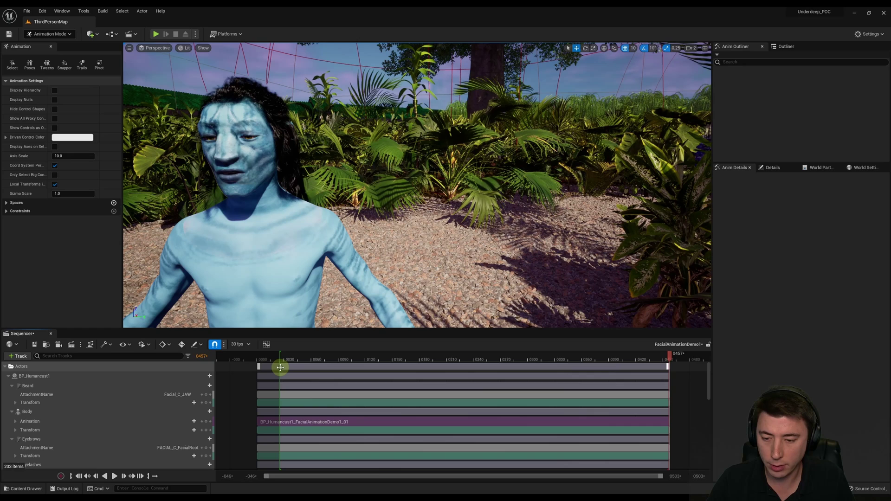
right_click(281, 360)
click(308, 373)
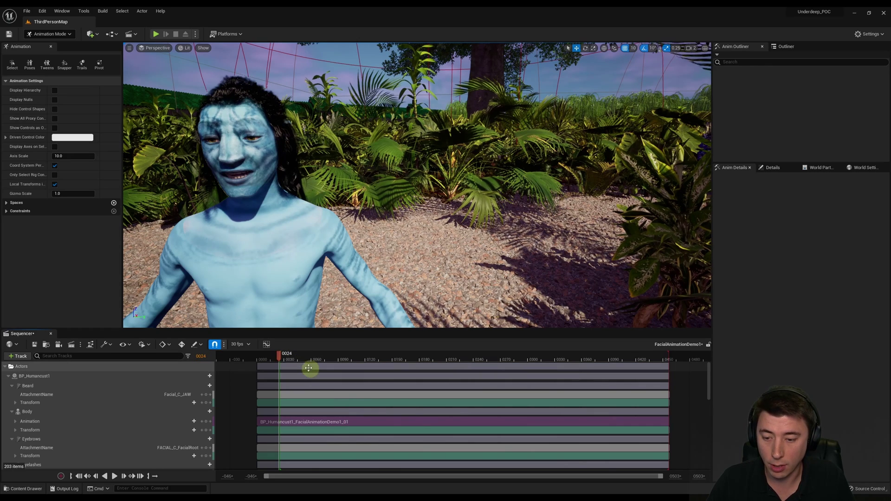
drag(663, 358, 656, 358)
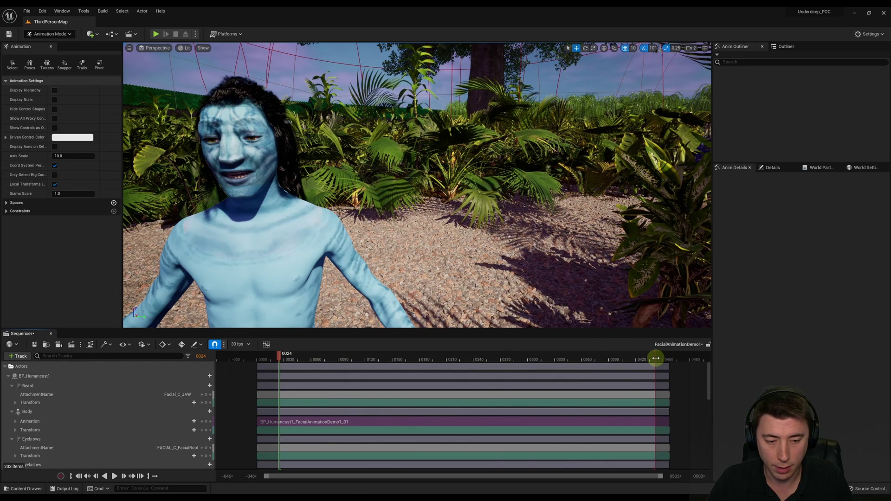
right_click(653, 356)
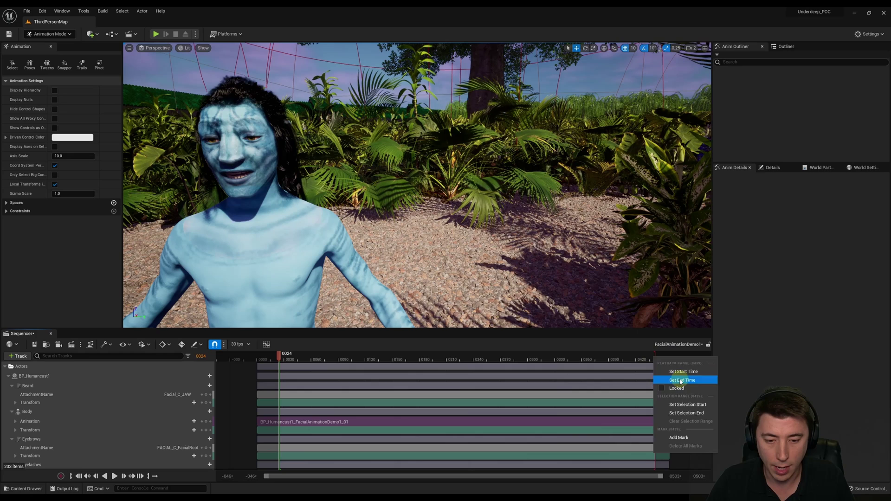
click(681, 381)
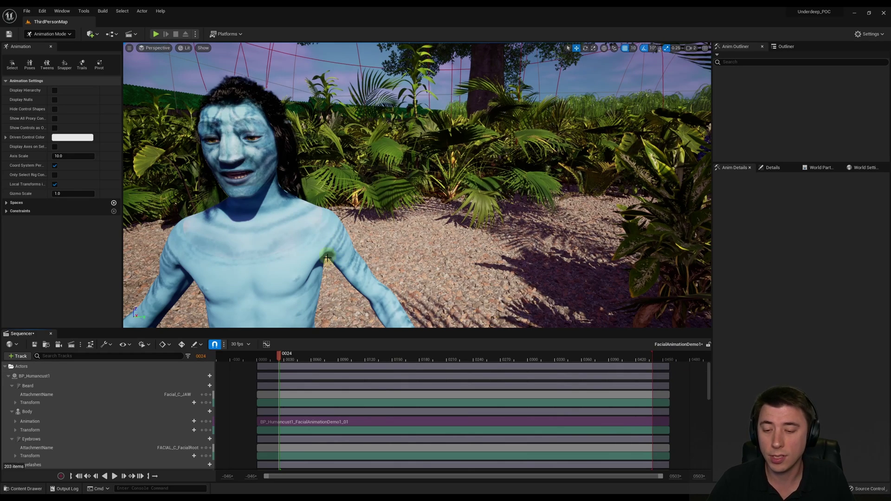
Step: Bake the recorded Face track to an animation sequence named RandomFacialAnimation1 in the Mixamo/MetaHuman folder, with the default export options
scroll(75, 397, down, 7)
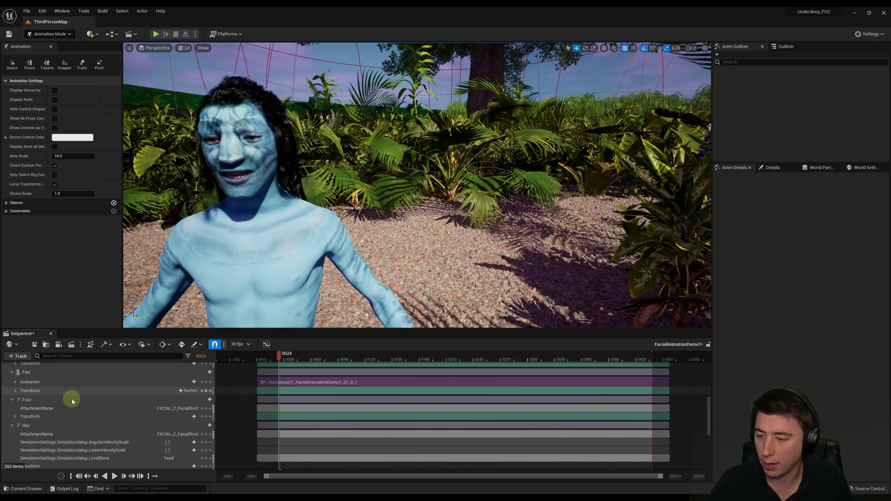
scroll(40, 425, up, 5)
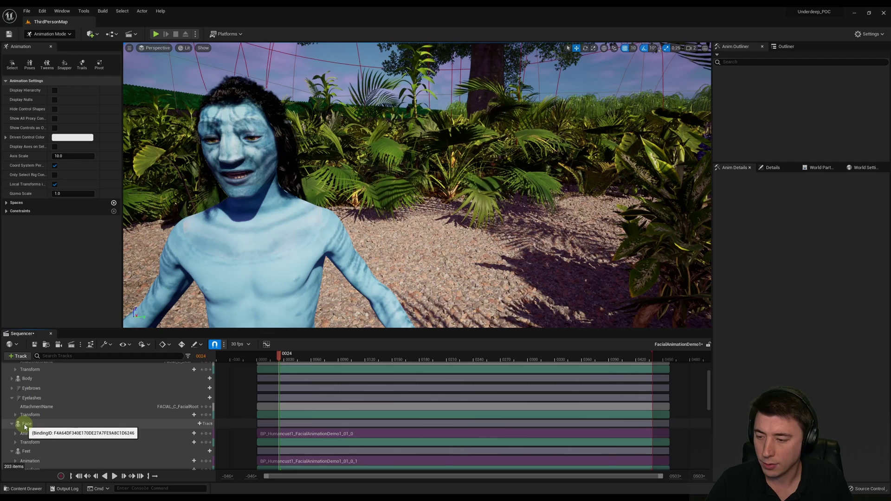
click(38, 426)
right_click(28, 426)
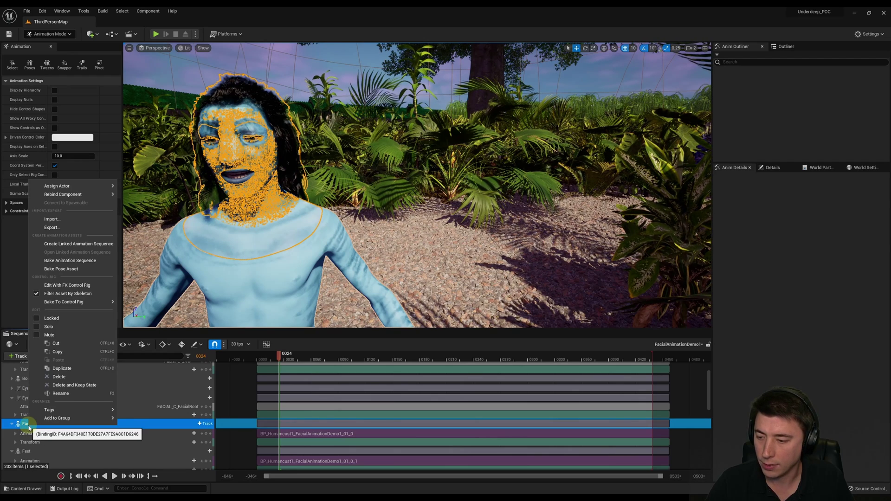
click(73, 262)
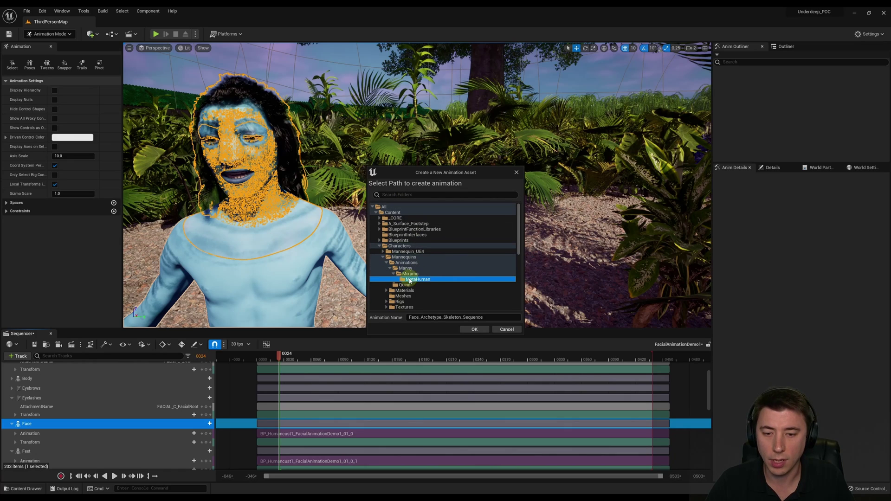
click(496, 317)
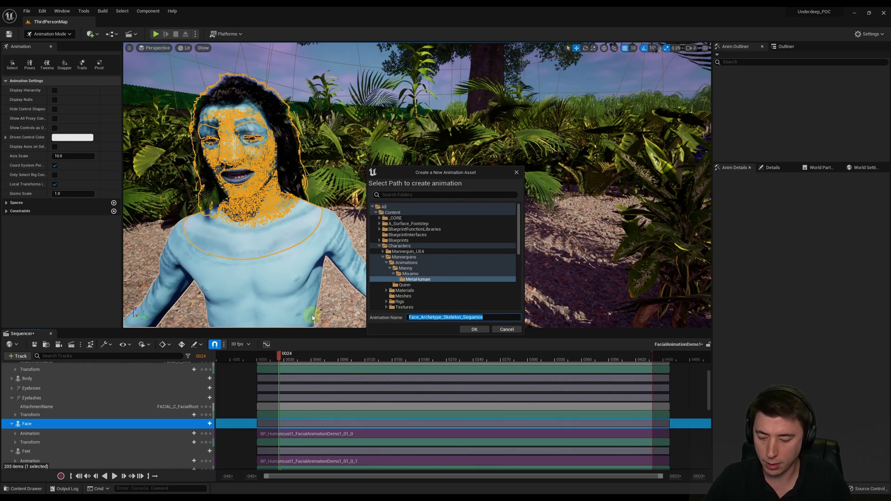
text(Random)
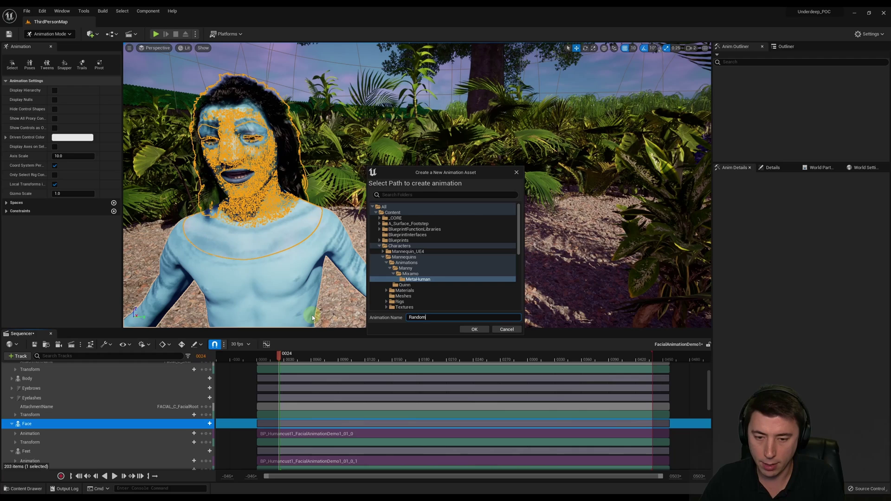
text(FacialAnimation1)
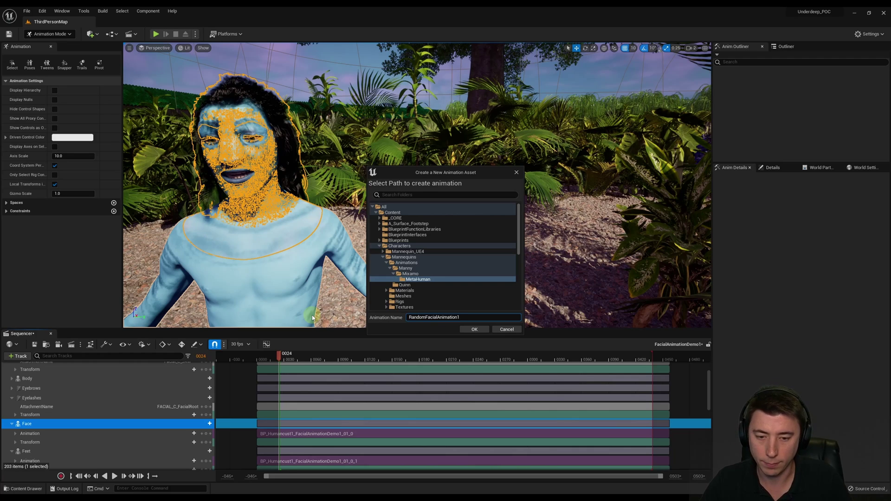
key(Return)
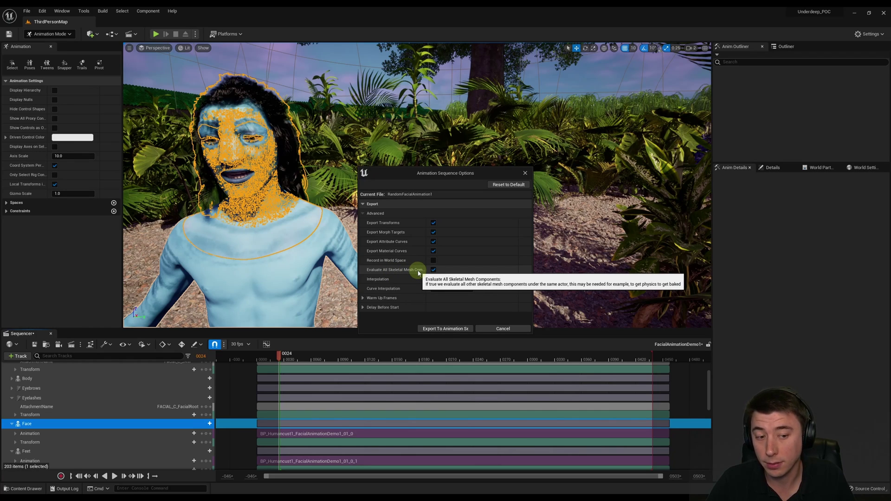
click(444, 328)
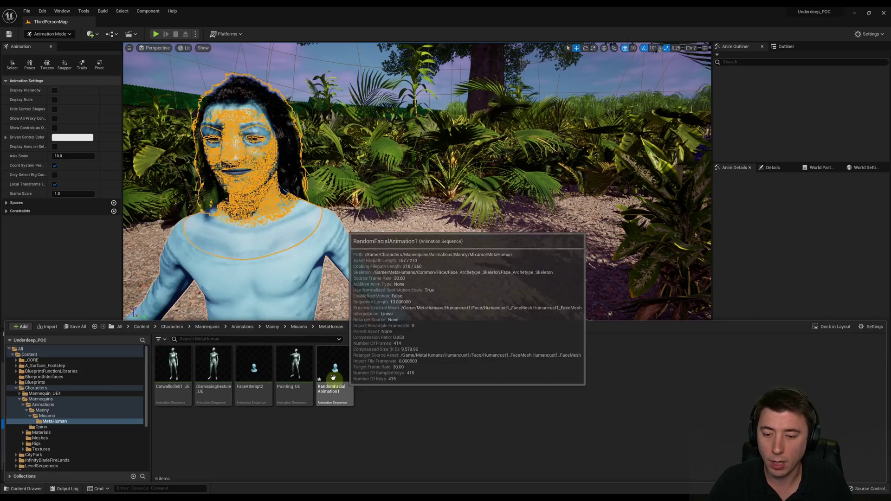
Step: Open RandomFacialAnimation1 in the animation editor, review the face playback up close, and close the editor
double_click(342, 374)
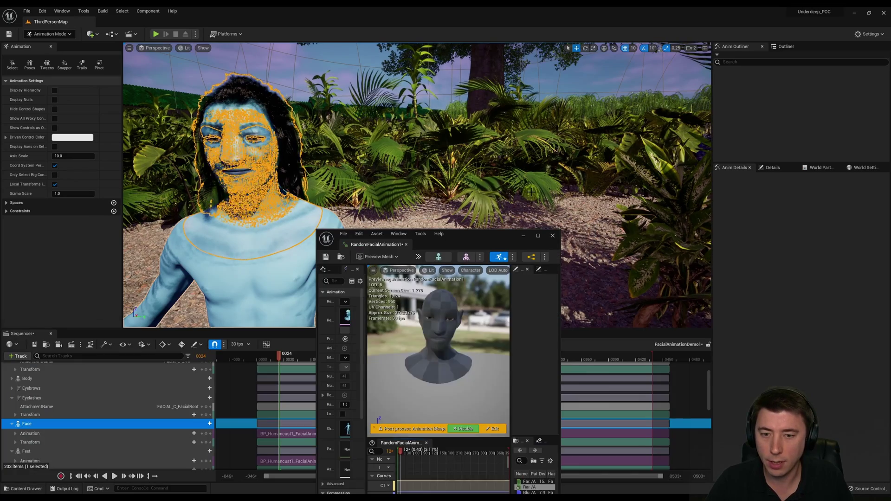
double_click(480, 233)
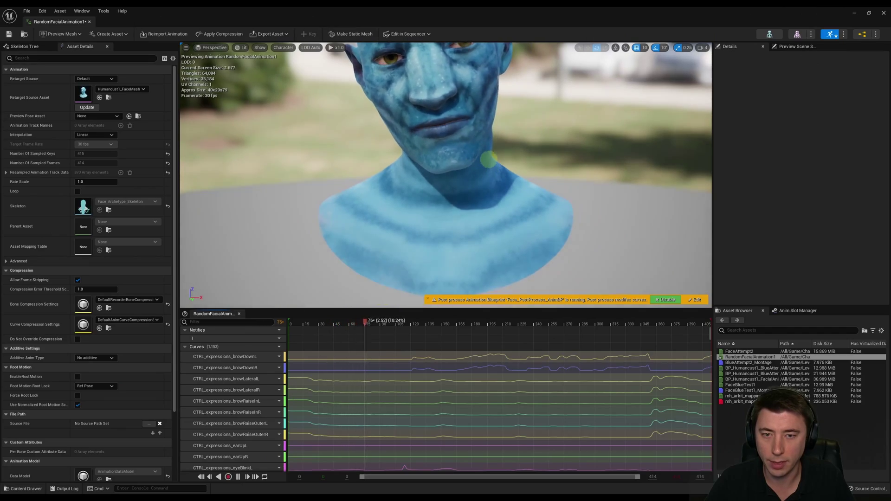
drag(480, 233, 370, 213)
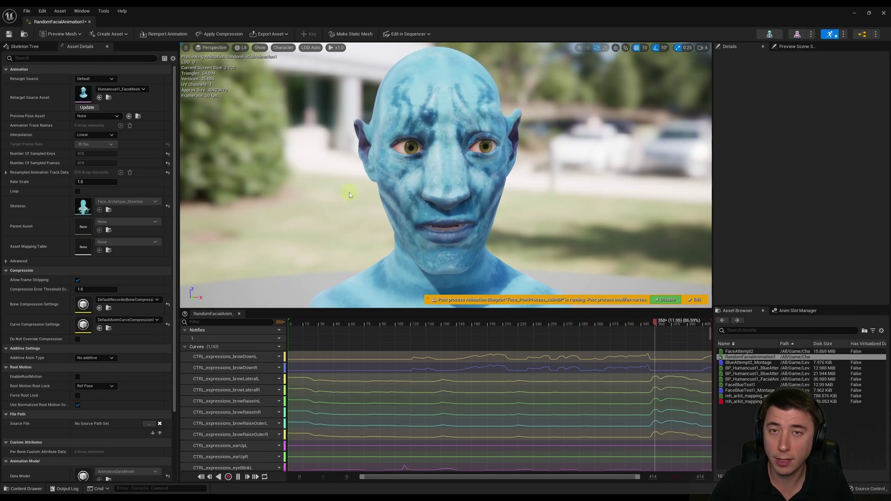
click(90, 22)
Step: Create an animation montage from RandomFacialAnimation1 in the MetaHuman animations folder
click(24, 489)
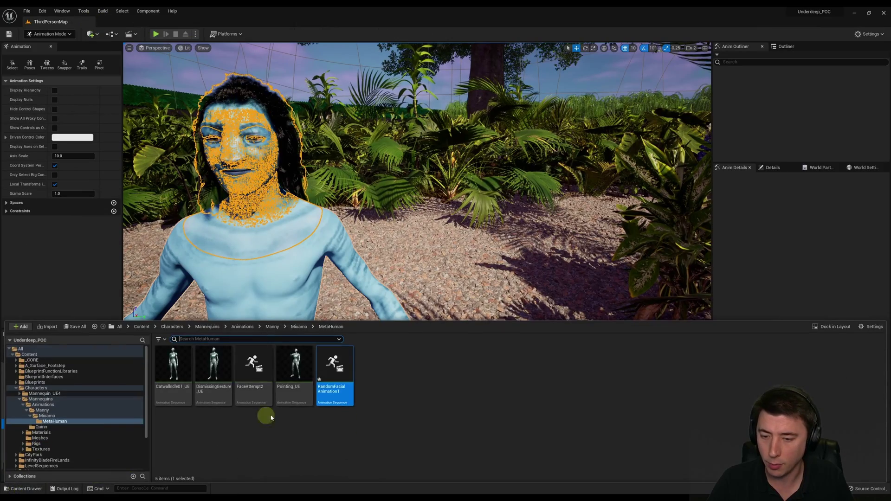
right_click(344, 370)
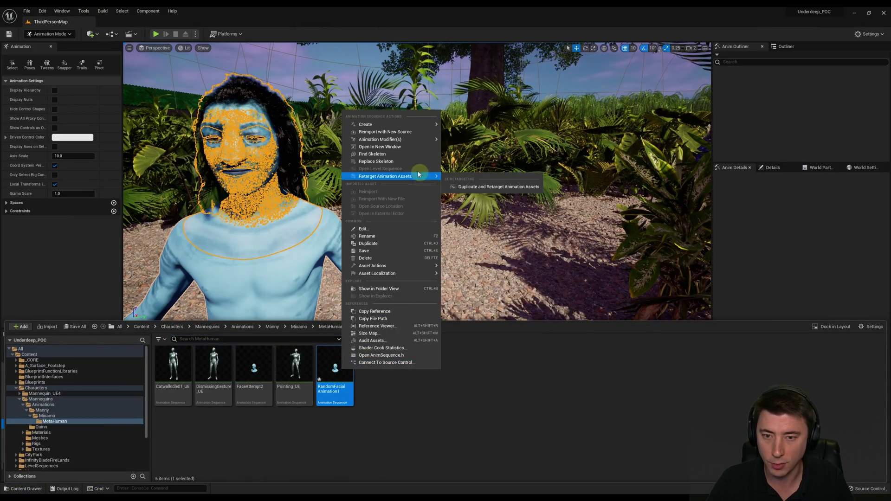
mouse_move(394, 125)
click(479, 134)
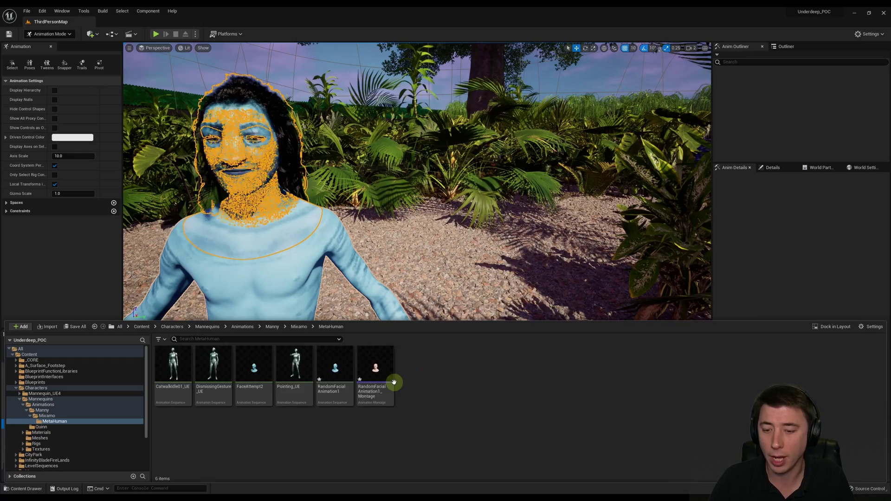
Step: Open the BP_ThirdPersonCharacter blueprint from the Content/_CORE folder
click(141, 326)
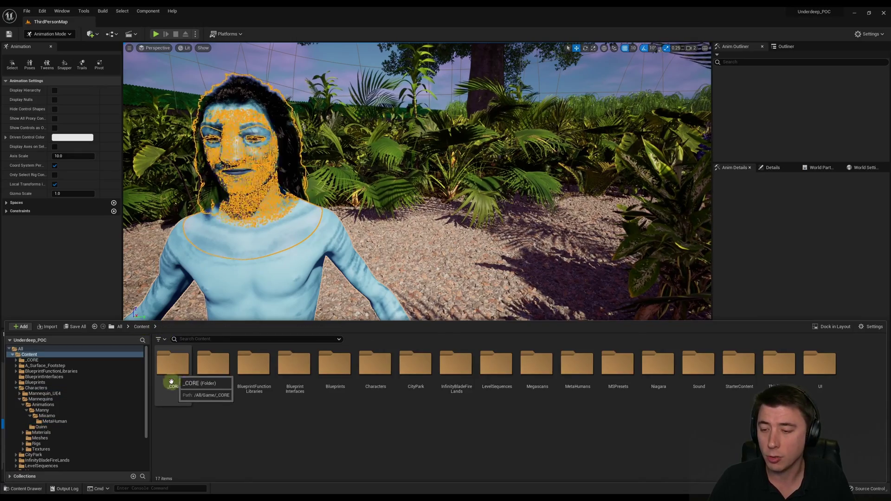
double_click(170, 369)
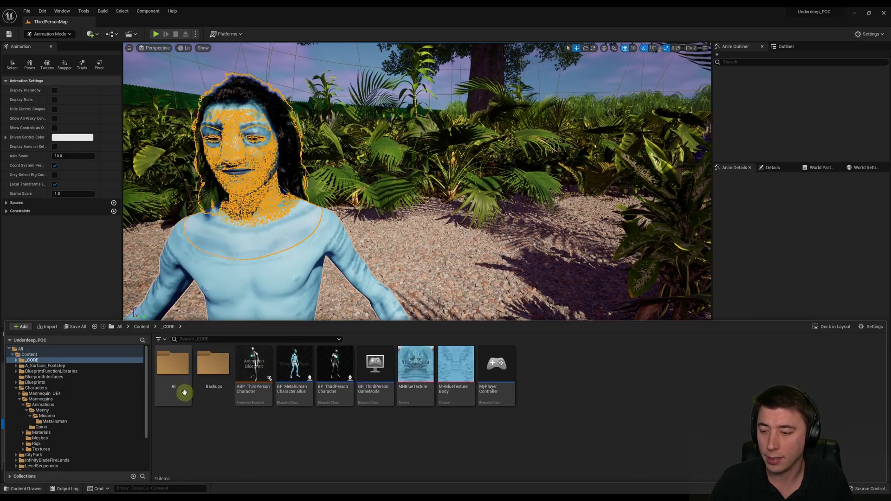
double_click(334, 376)
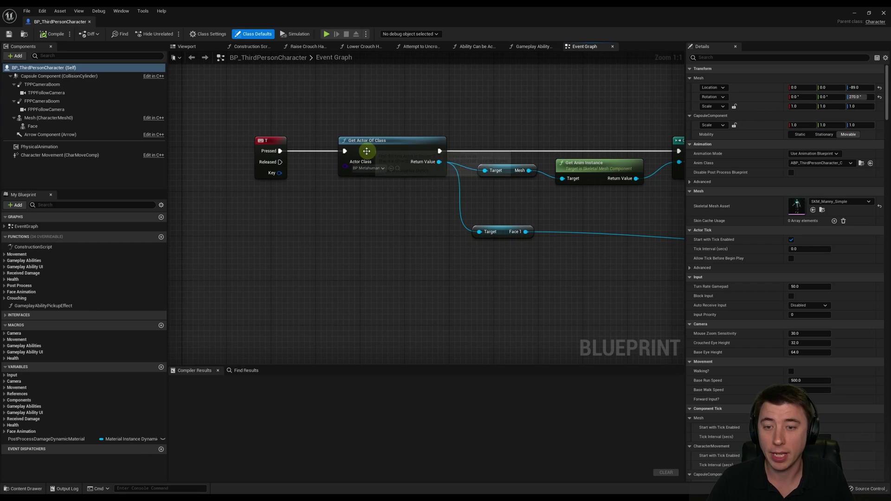
Step: Examine the T key event chain from Get Actor Of Class through Play Montage, and look up the MetaHuman character blueprint in the _CORE folder
right_drag(431, 207, 283, 216)
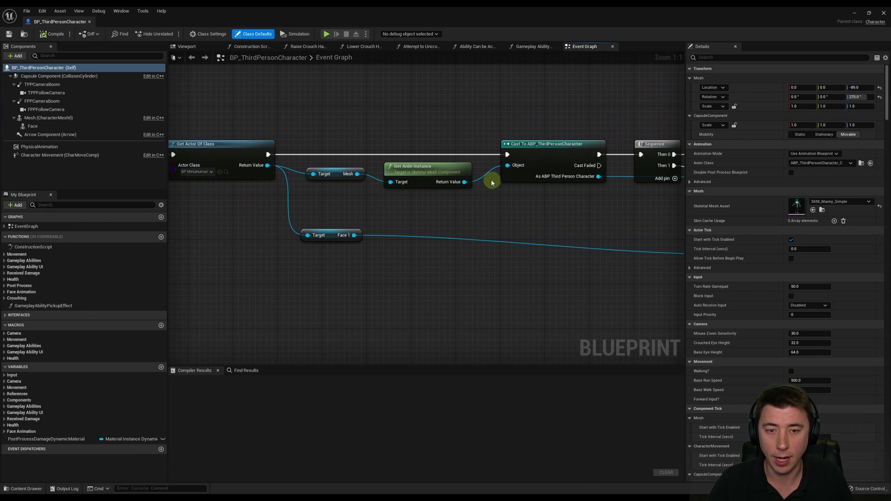
right_drag(538, 210, 314, 214)
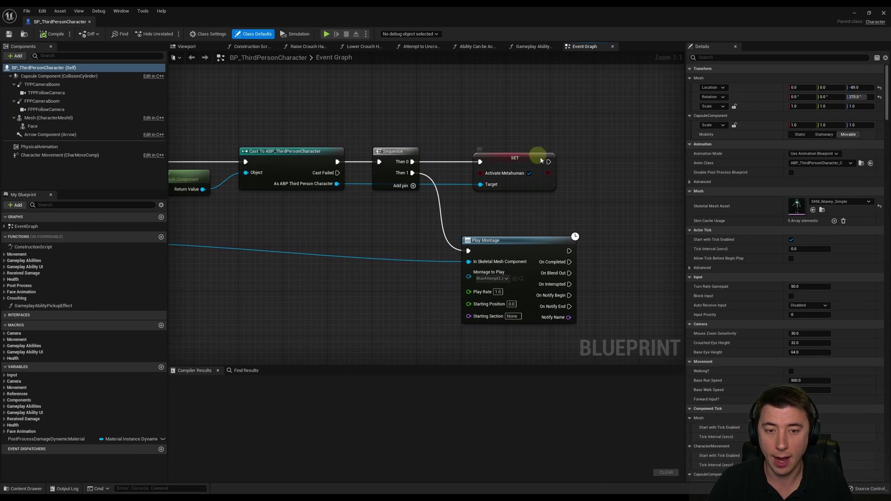
click(513, 163)
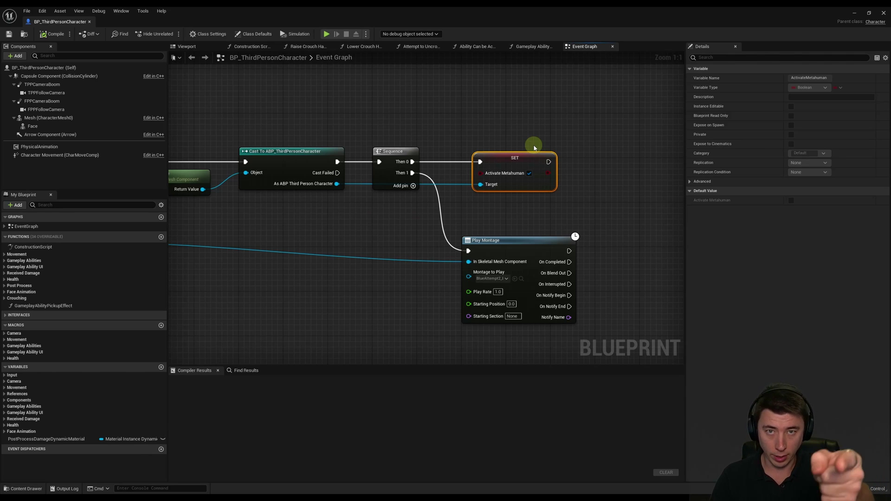
right_drag(379, 252, 494, 236)
click(503, 192)
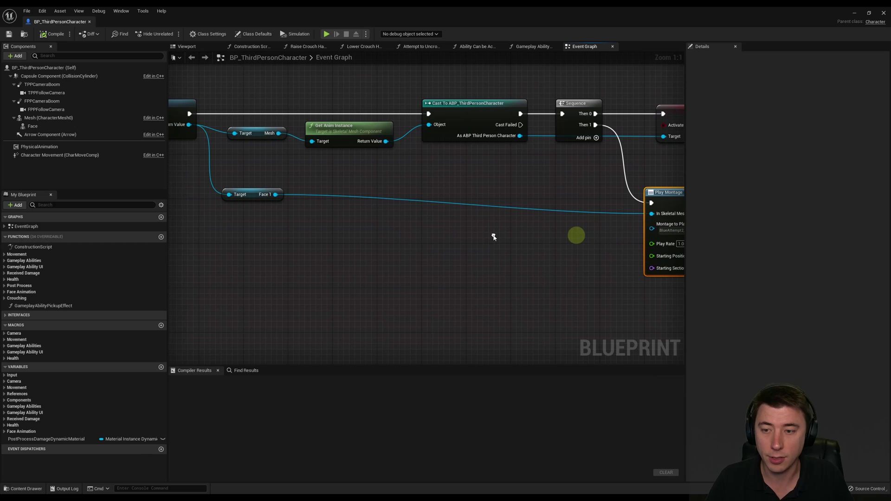
right_drag(296, 195, 328, 206)
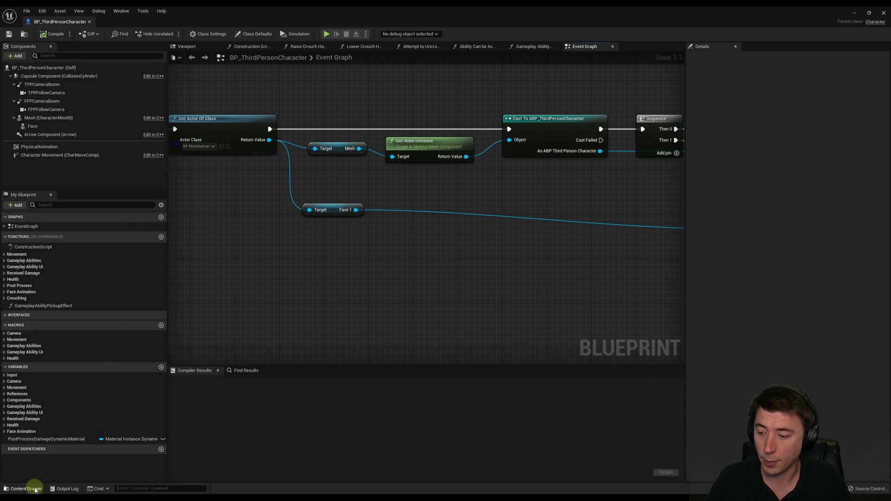
click(25, 489)
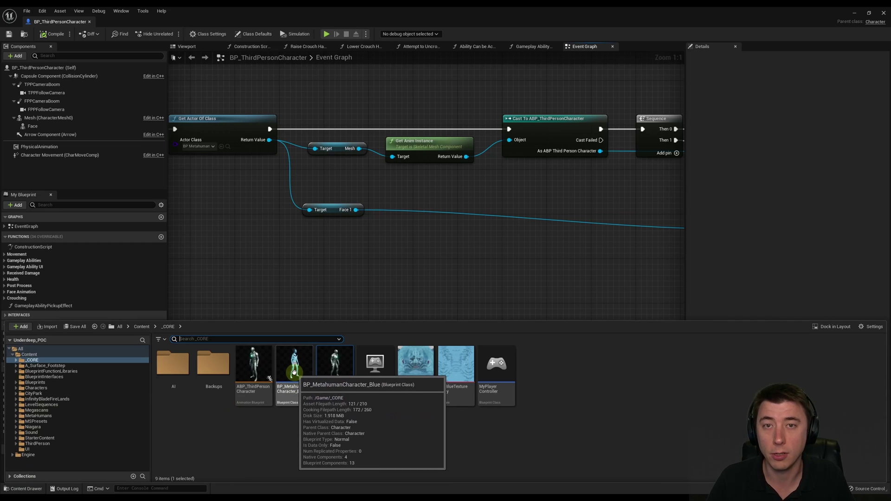
click(330, 312)
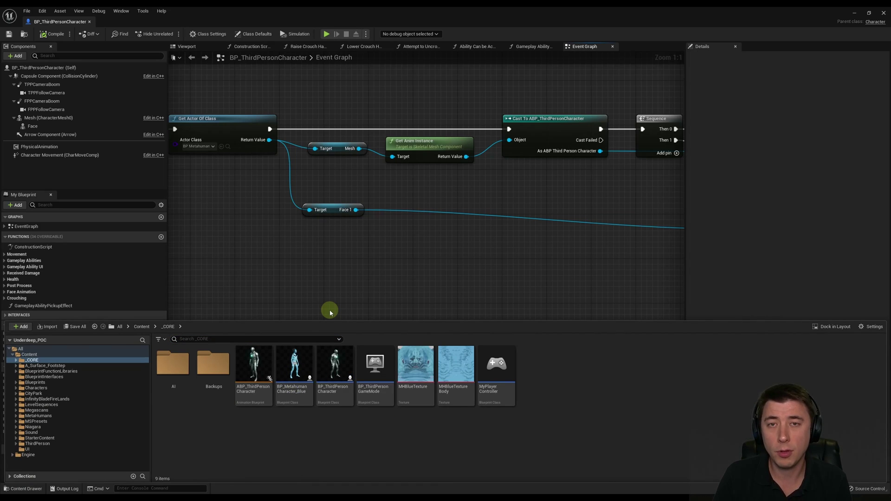